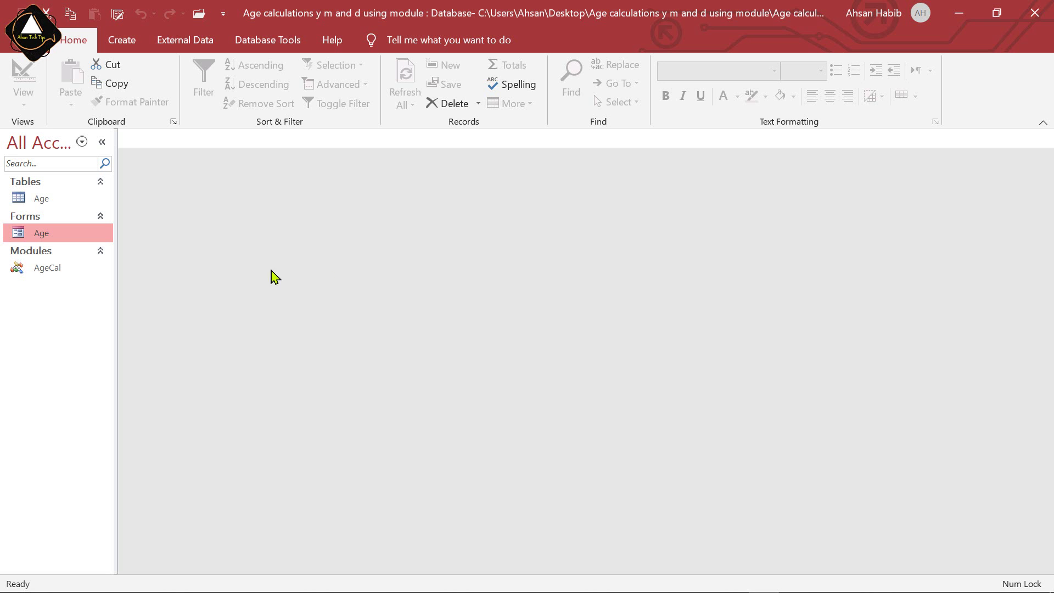
# - Open the Age form and examine the age calculated beneath the date of birth
pyautogui.doubleClick(47, 229)
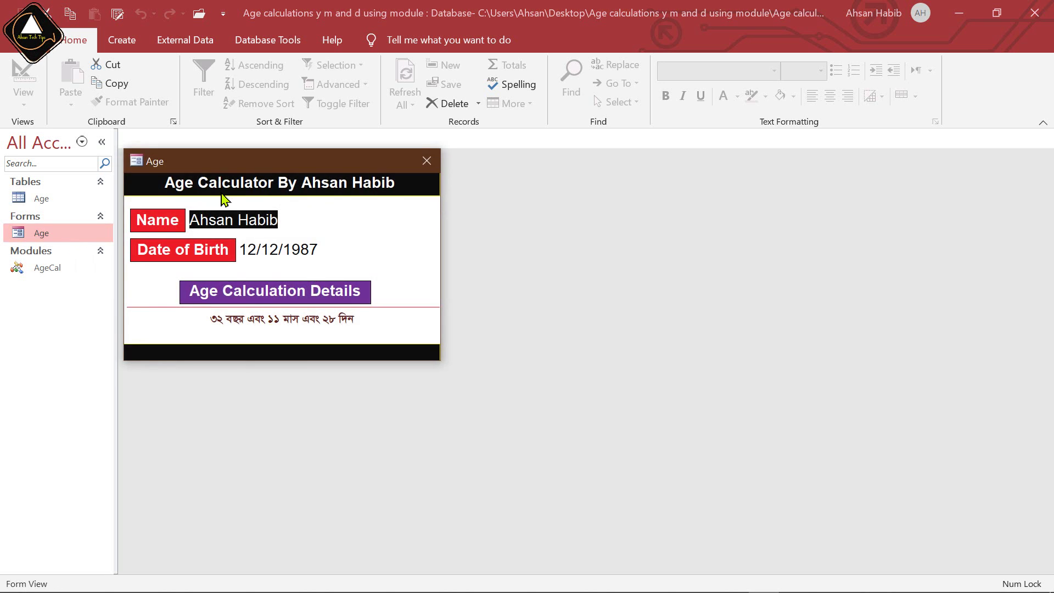
pyautogui.click(292, 217)
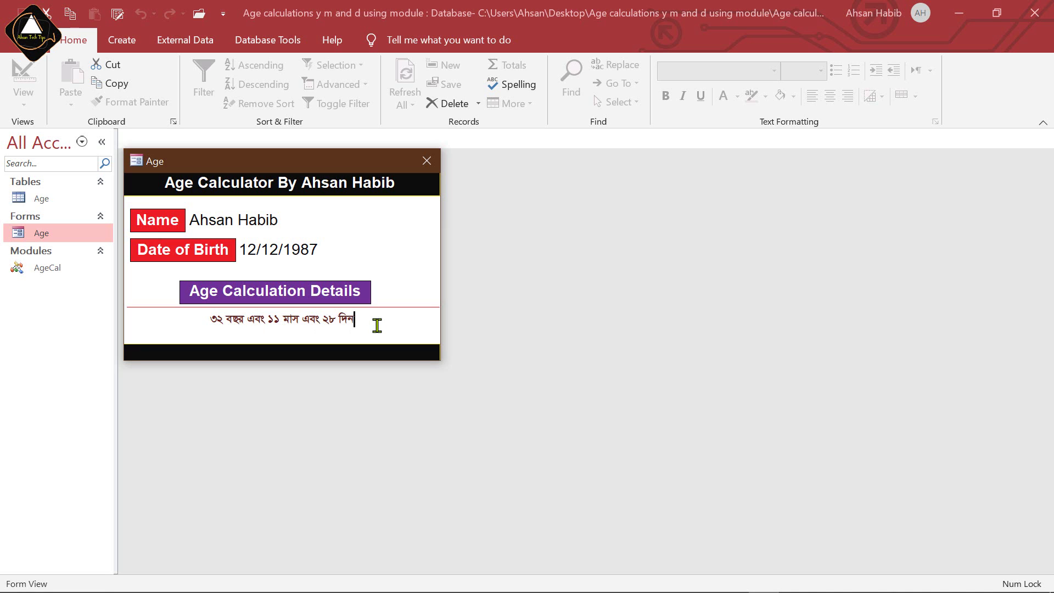
pyautogui.rightClick(395, 228)
# - Switch the Age form to Design View and clear the Control Source of the text box under Age Calculation Details
pyautogui.rightClick(357, 161)
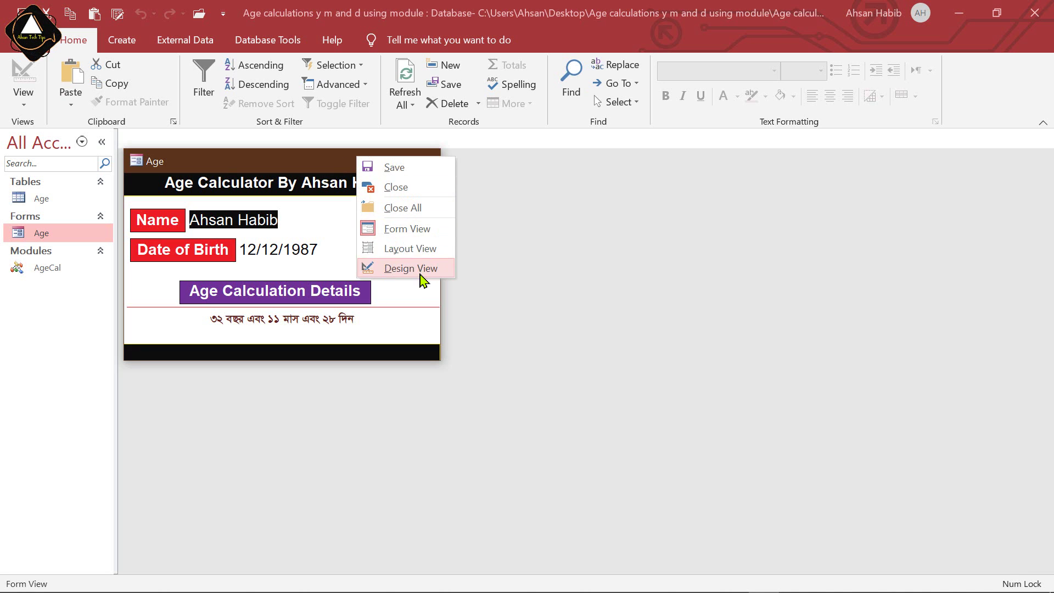
pyautogui.click(419, 270)
pyautogui.click(328, 335)
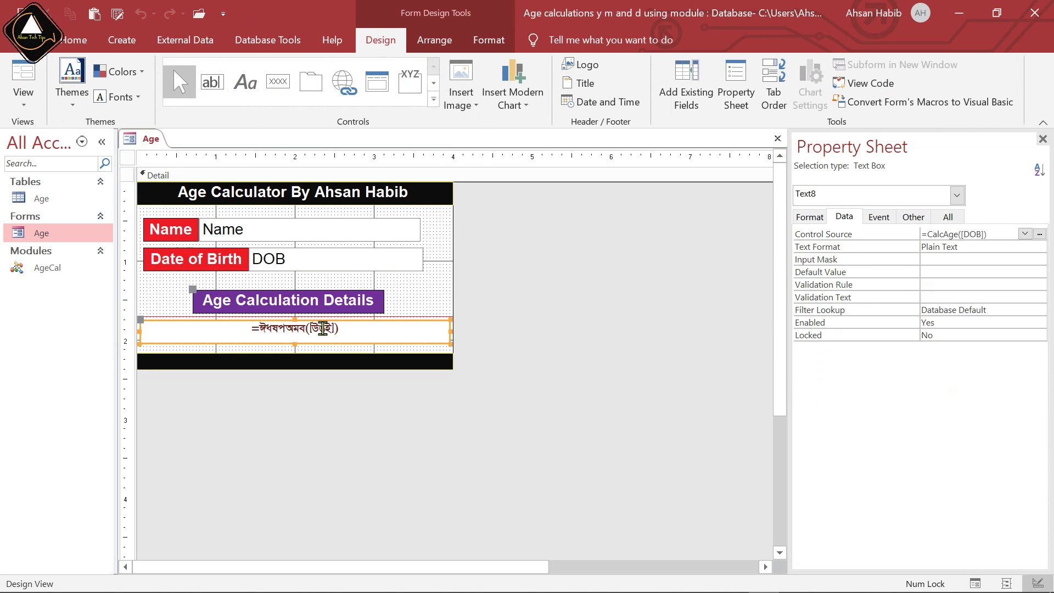
pyautogui.moveTo(991, 234); pyautogui.dragTo(858, 235)
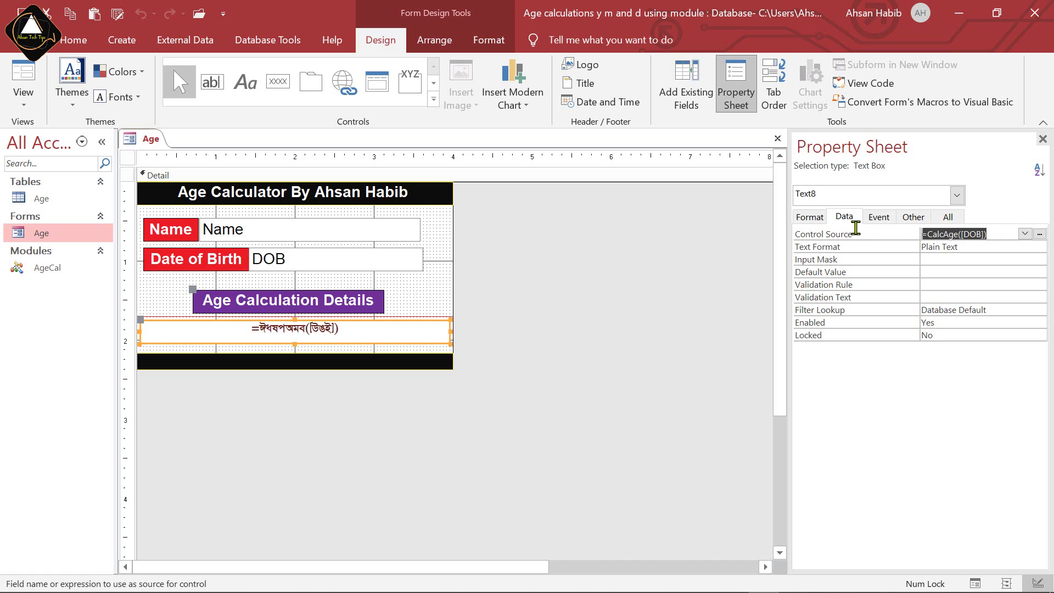
pyautogui.press('Delete')
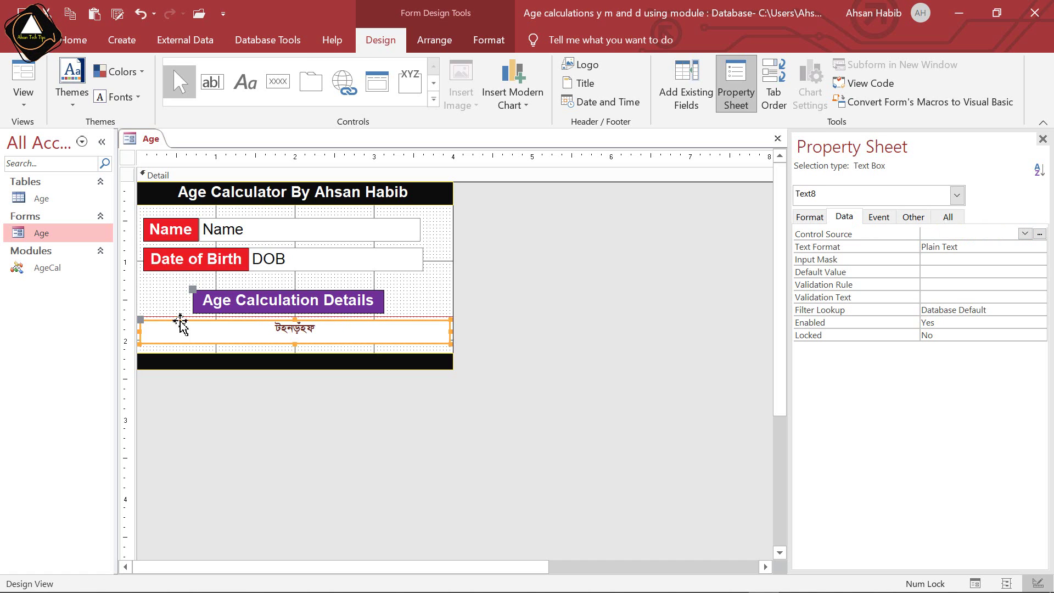
# - Permanently delete the AgeCal module from the database
pyautogui.click(70, 269)
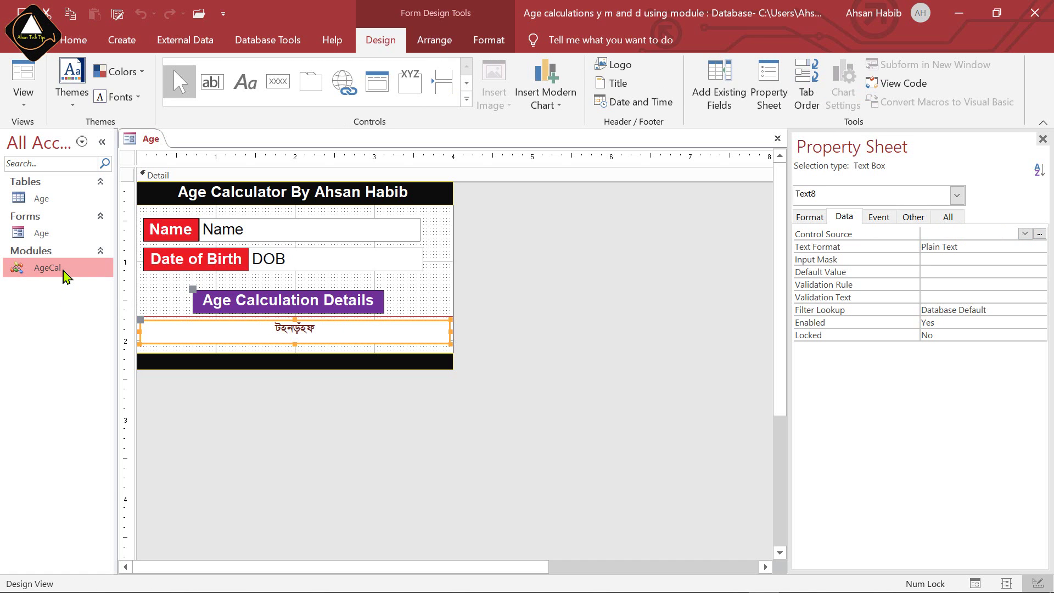
pyautogui.press('Delete')
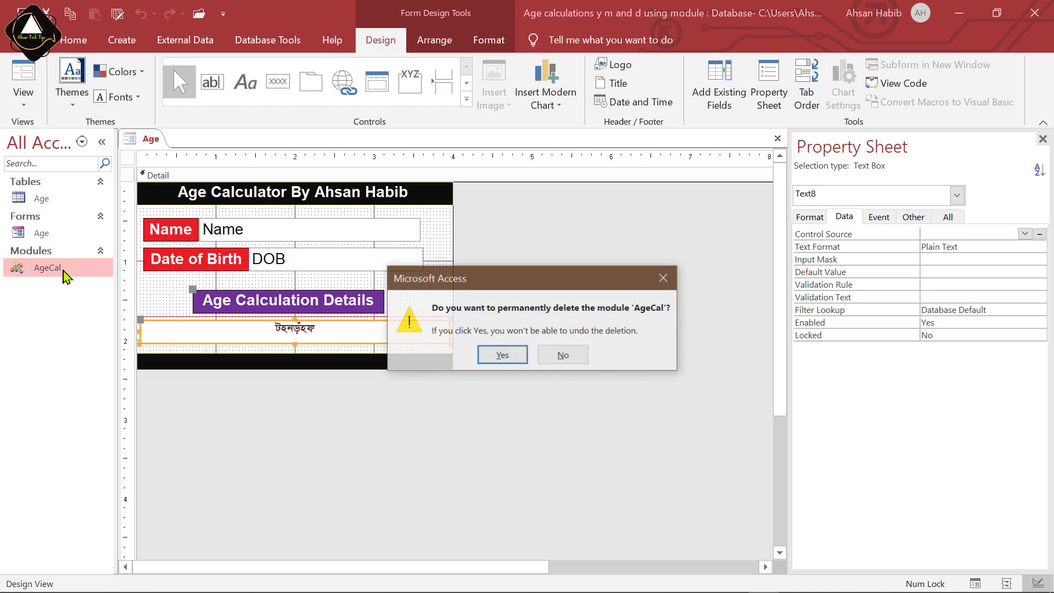
pyautogui.press('Return')
pyautogui.click(508, 297)
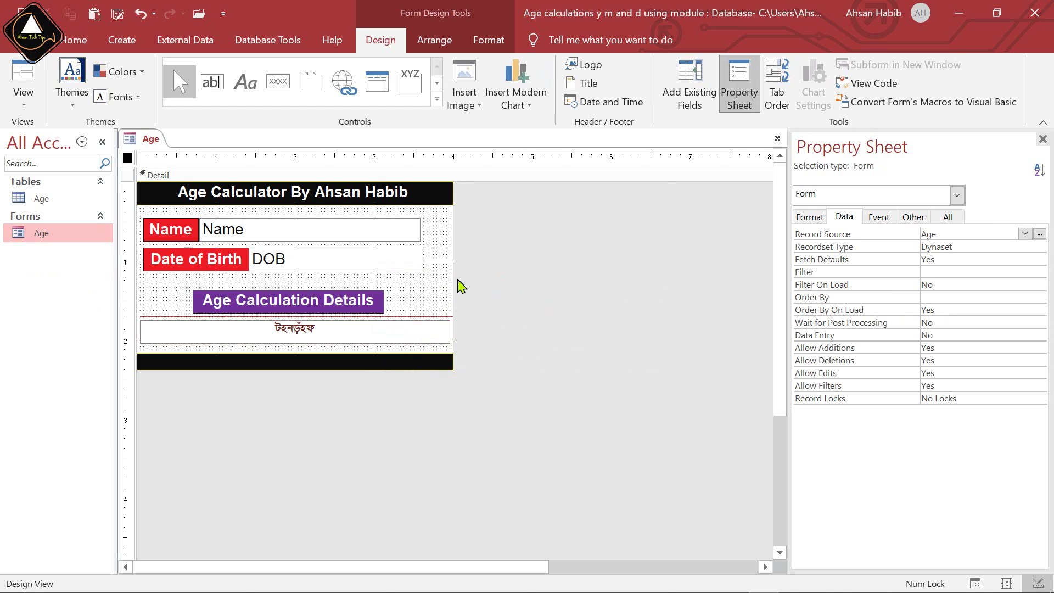
# - Check the Age form's empty calculation field in Form View and return to Design View
pyautogui.click(31, 78)
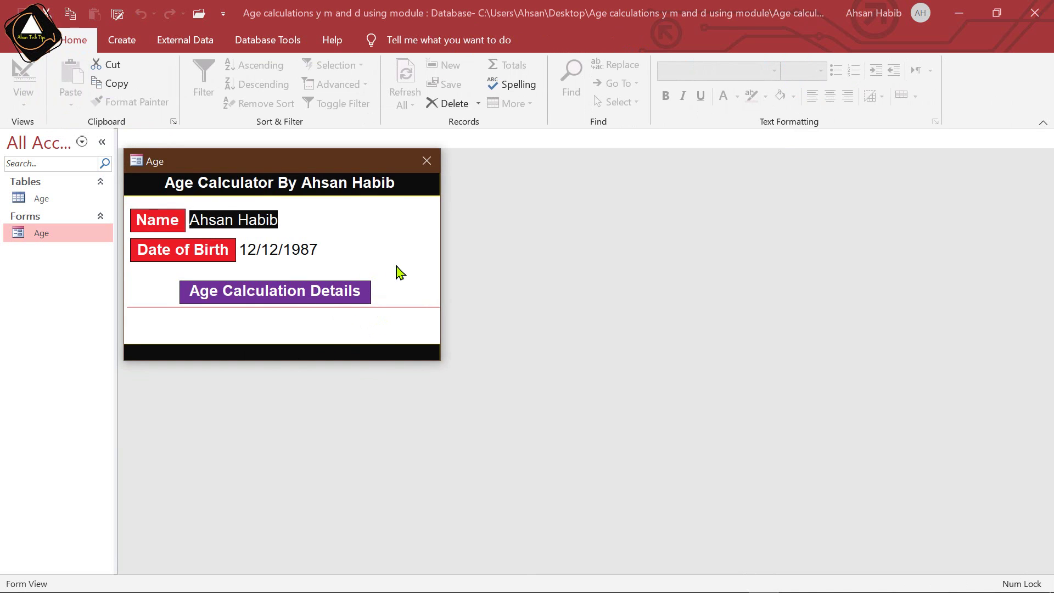
pyautogui.rightClick(357, 161)
pyautogui.click(428, 271)
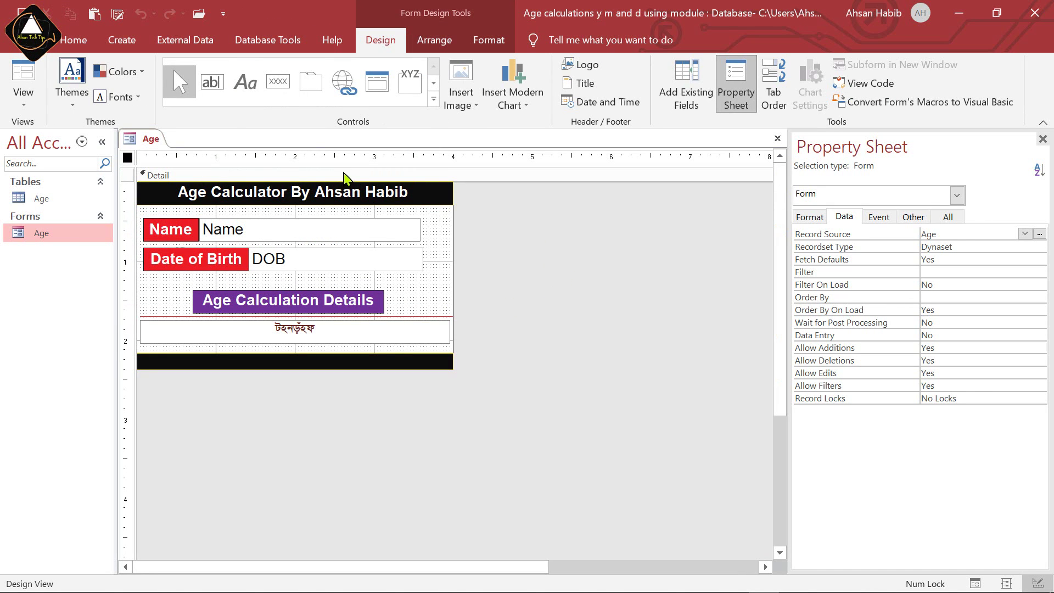
# - Create a new standard module and reposition its code window in the Visual Basic editor
pyautogui.click(128, 45)
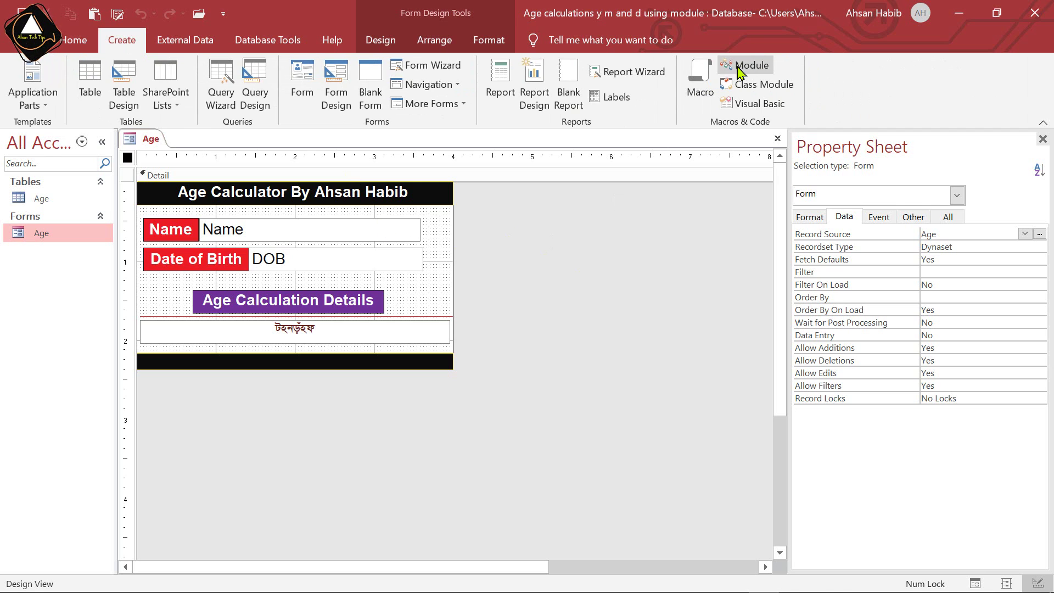
pyautogui.click(732, 66)
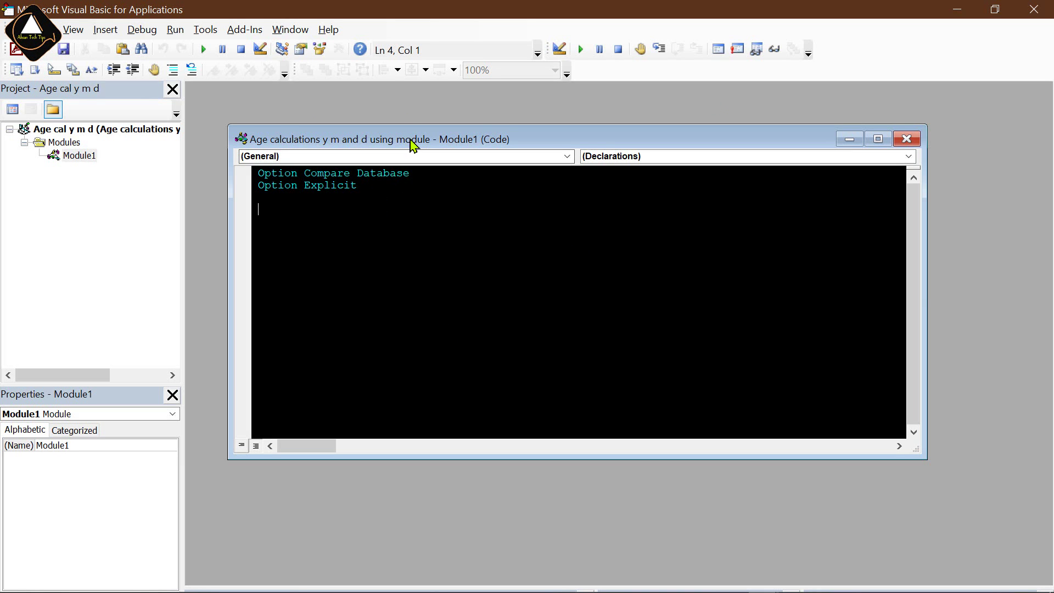
pyautogui.moveTo(414, 145); pyautogui.dragTo(384, 116)
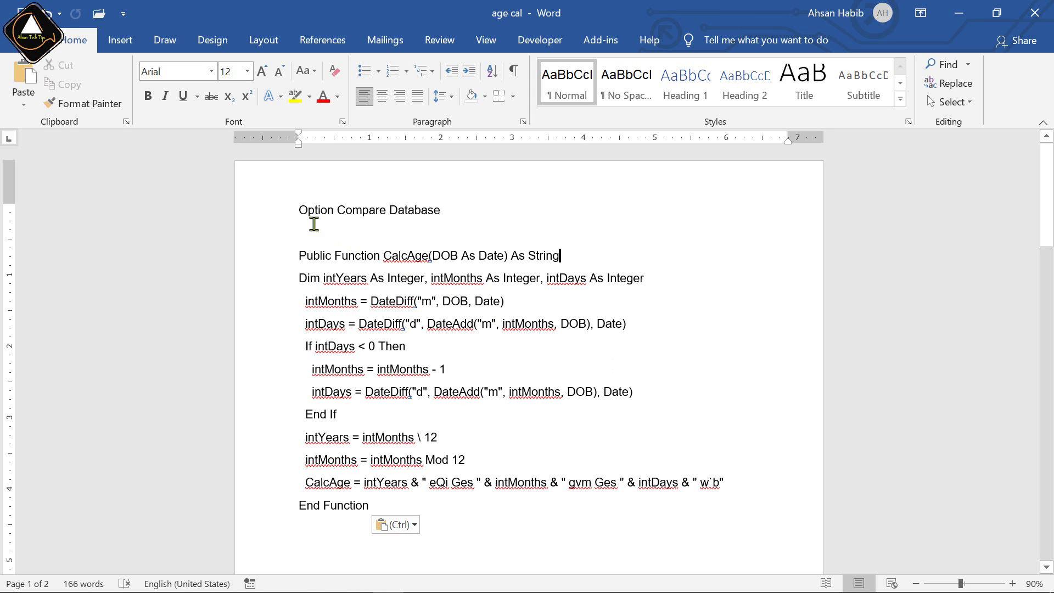
# - Copy the complete CalcAge function from the age cal document in Word and paste it into Module1 below Option Explicit
pyautogui.moveTo(299, 254); pyautogui.dragTo(373, 505)
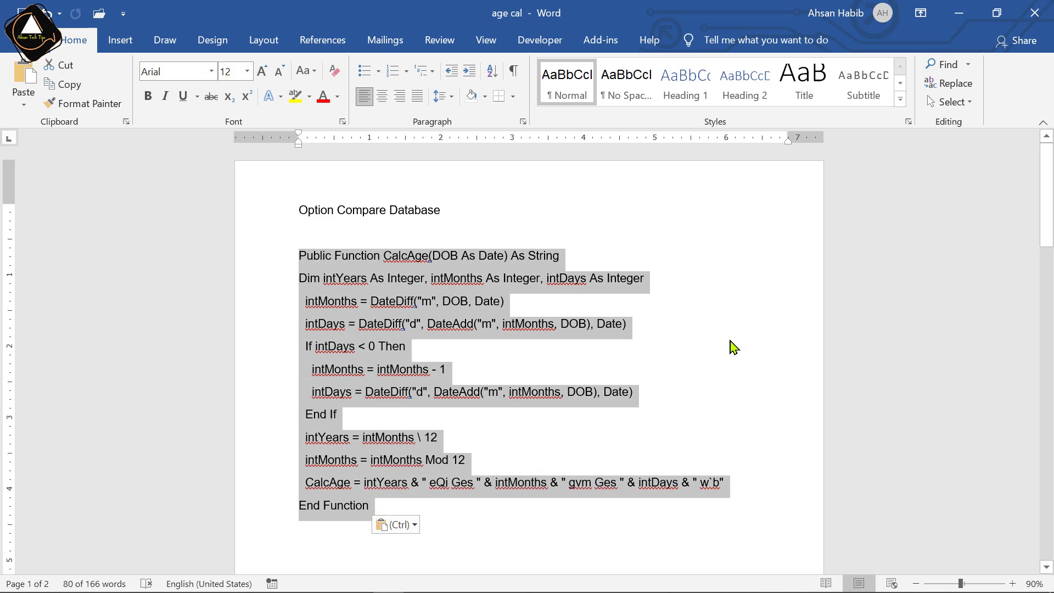
pyautogui.hotkey('ctrl', 'c')
pyautogui.hotkey('alt', 'Tab')
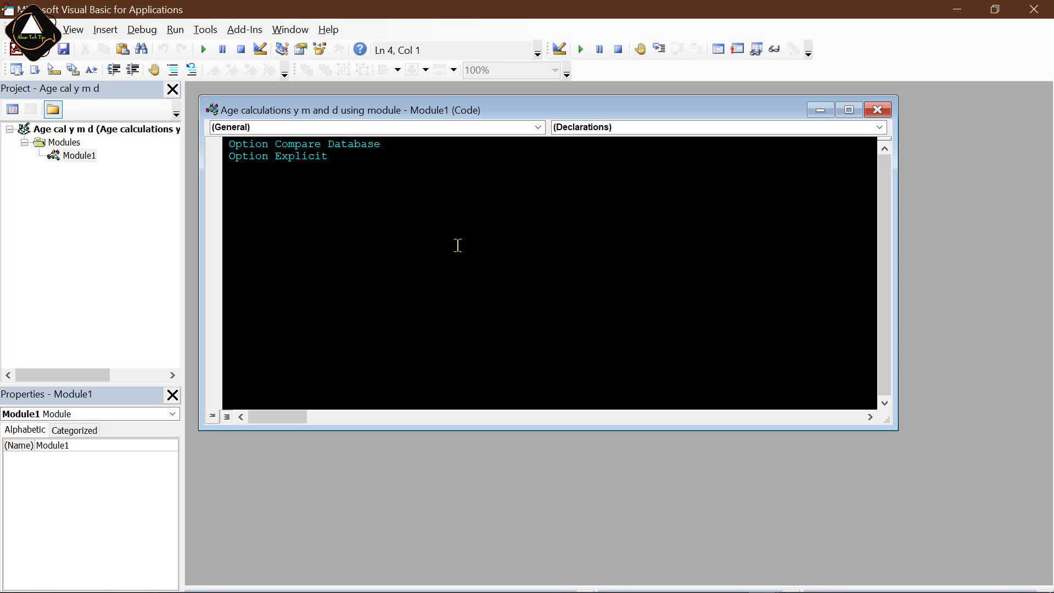
pyautogui.hotkey('ctrl', 'v')
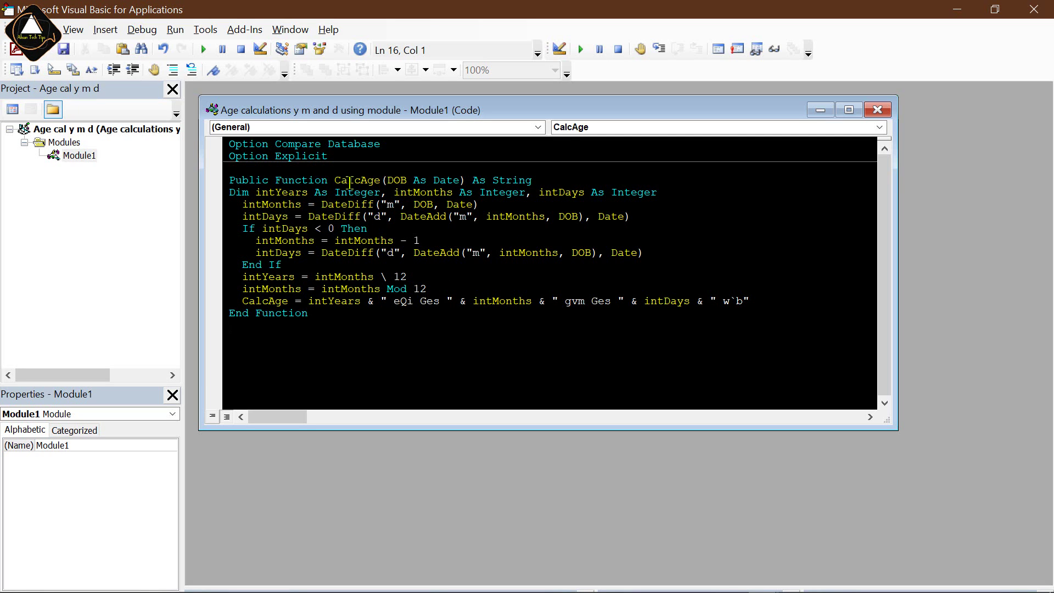
# - Save the module containing the CalcAge function as Module1 and close the Visual Basic editor
pyautogui.moveTo(335, 180); pyautogui.dragTo(380, 180)
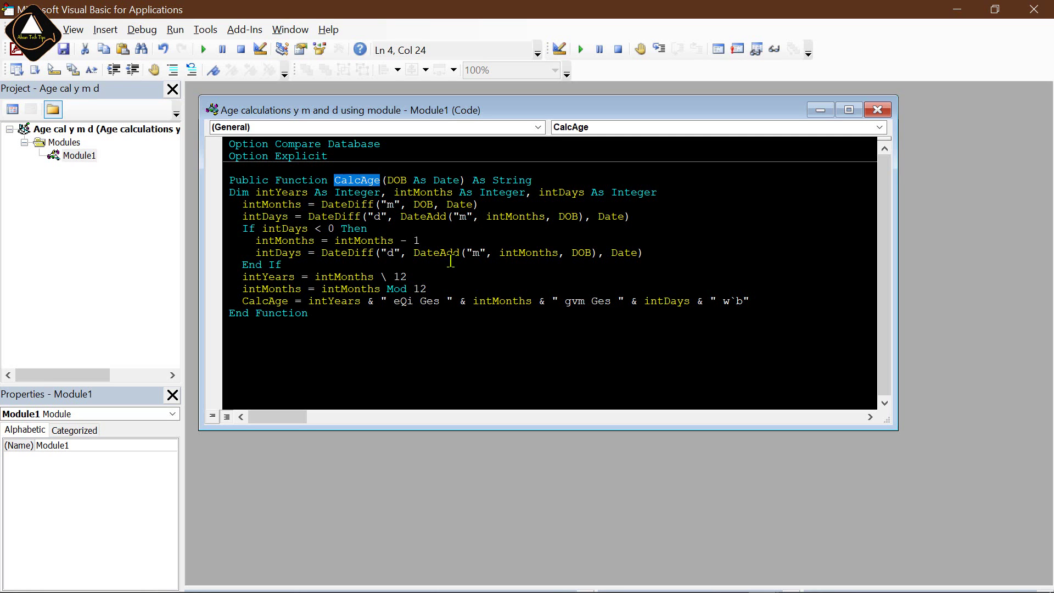
pyautogui.hotkey('ctrl', 's')
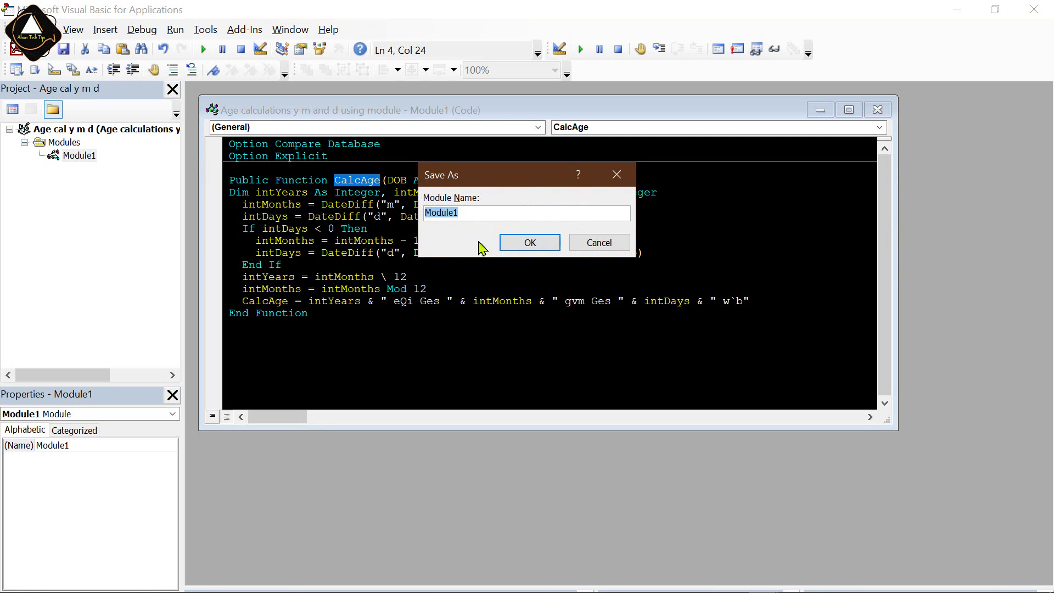
pyautogui.click(529, 242)
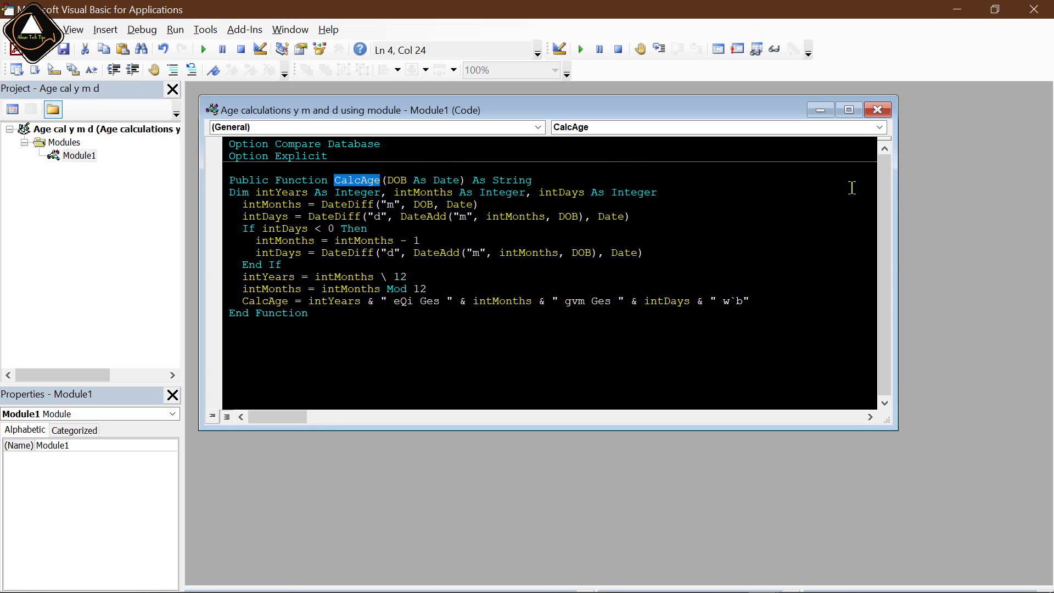
pyautogui.click(881, 111)
pyautogui.click(1034, 9)
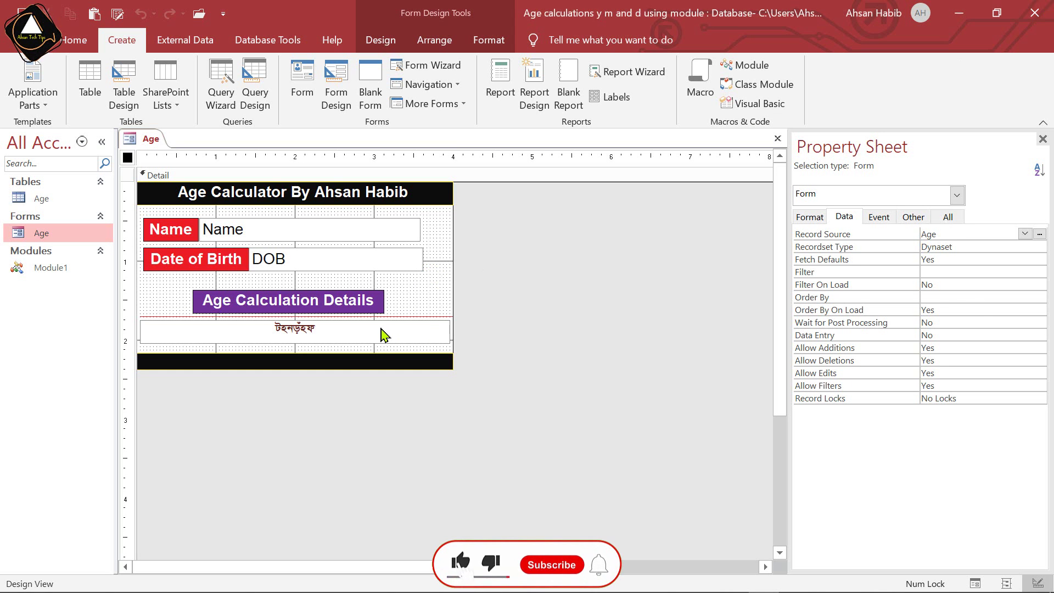
# - Set the Control Source of the text box under Age Calculation Details to =CalcAge([DOB])
pyautogui.click(383, 333)
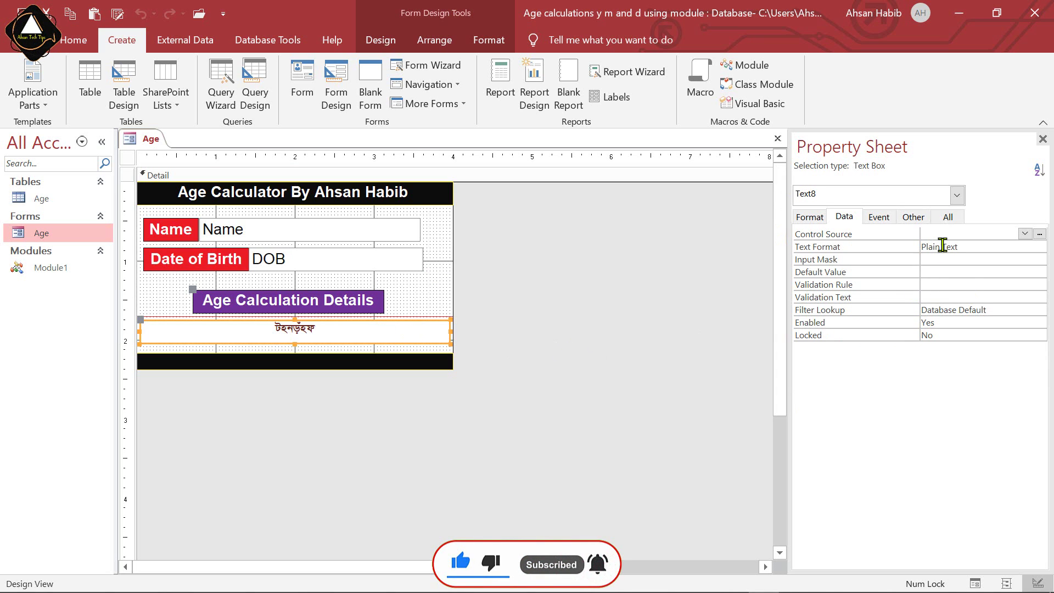
pyautogui.click(955, 234)
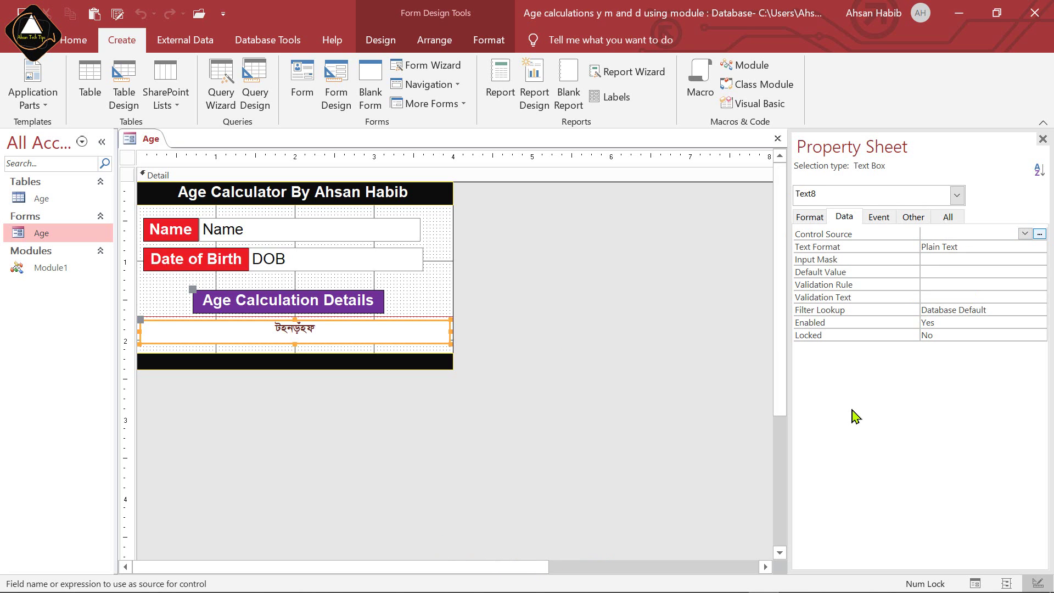
pyautogui.write('=ca')
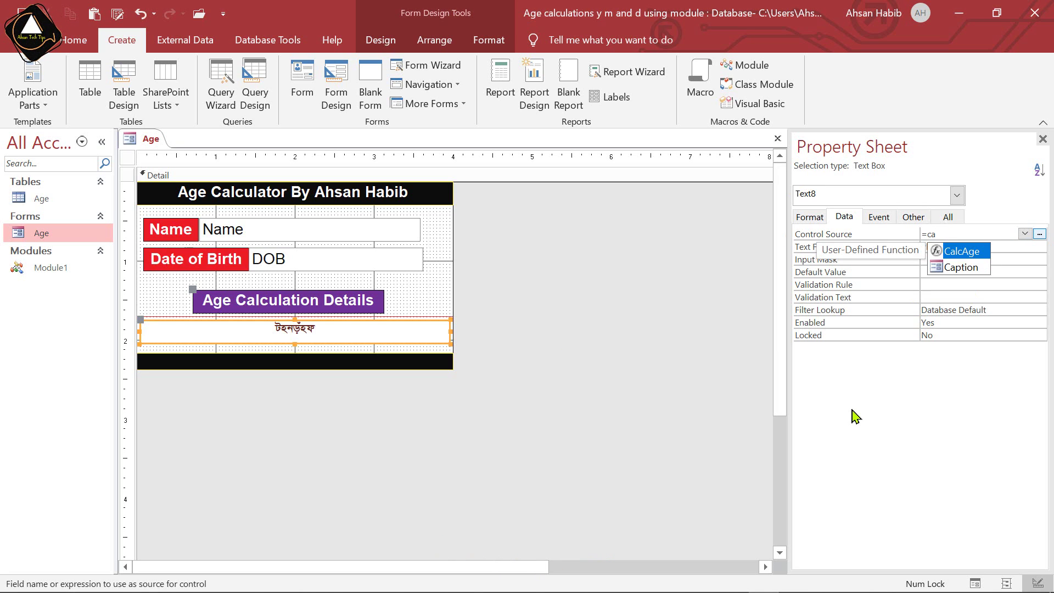
pyautogui.doubleClick(966, 251)
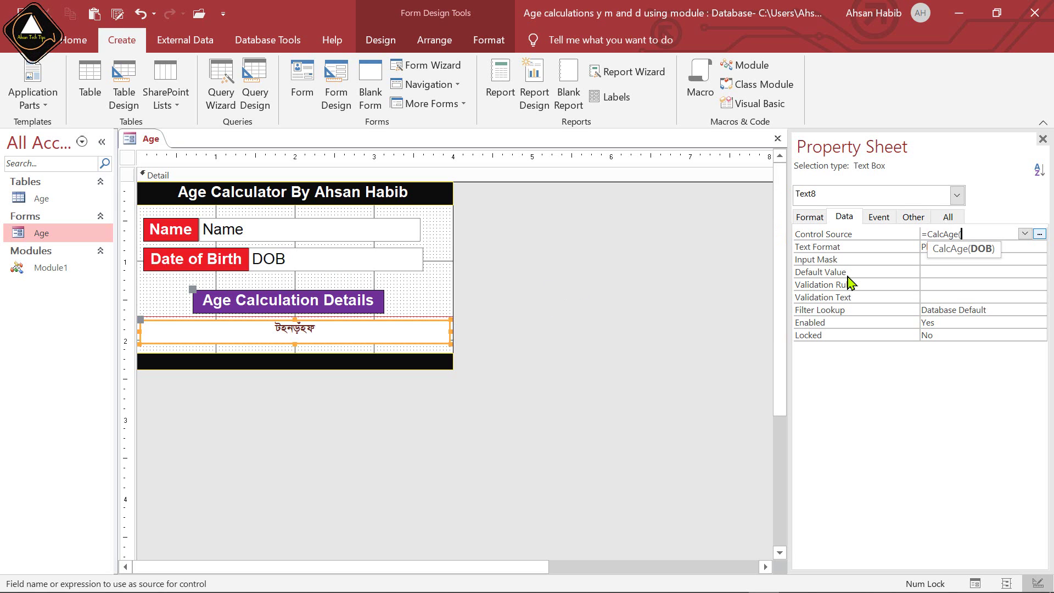
pyautogui.write('DOB')
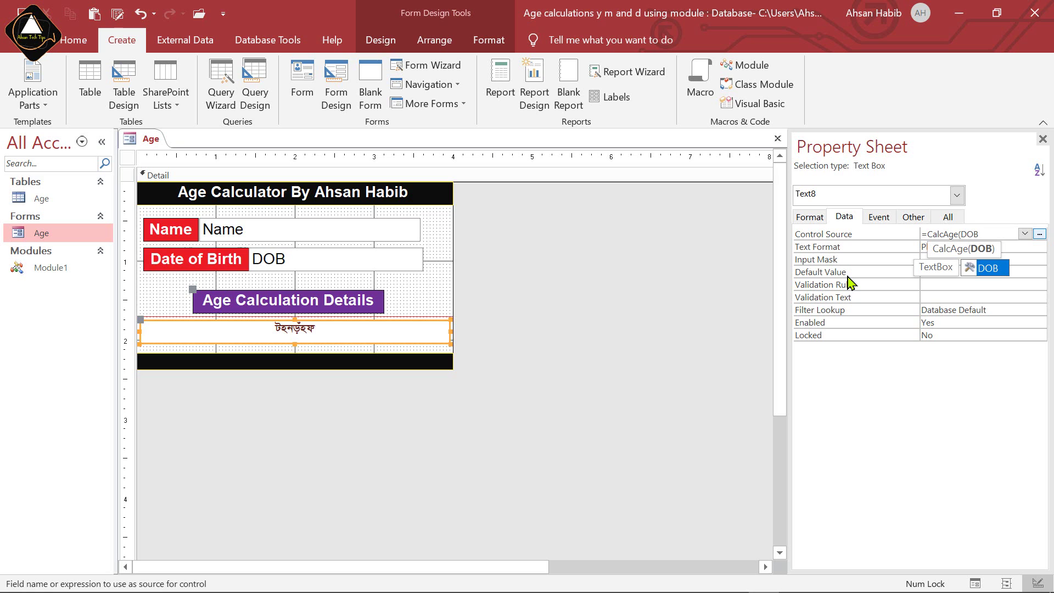
pyautogui.doubleClick(996, 269)
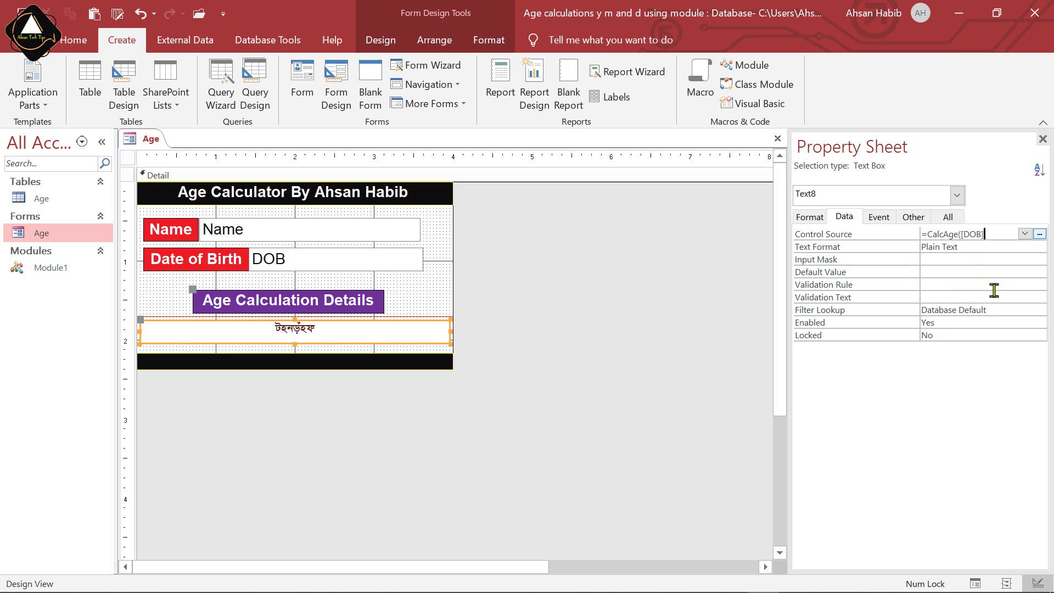
pyautogui.click(961, 247)
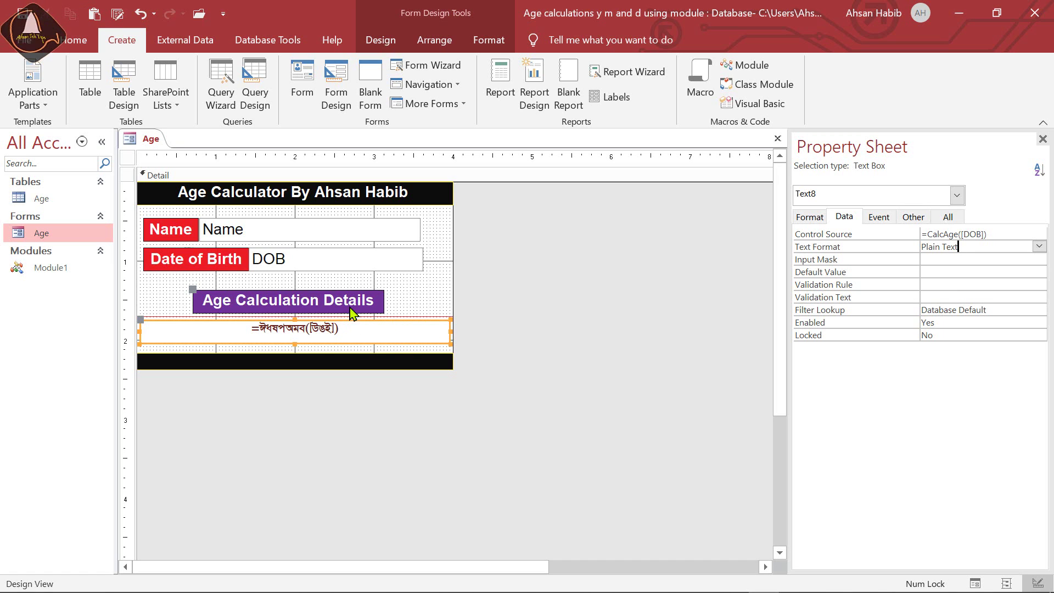
# - Check the calculated age on the Age form in Form View and return to Design View
pyautogui.click(89, 49)
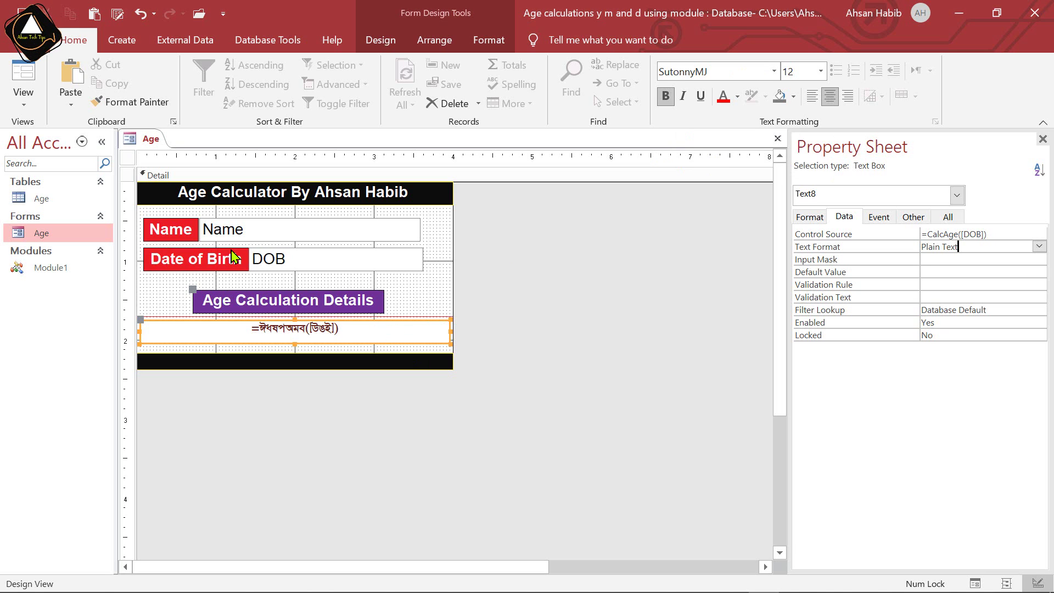
pyautogui.click(23, 74)
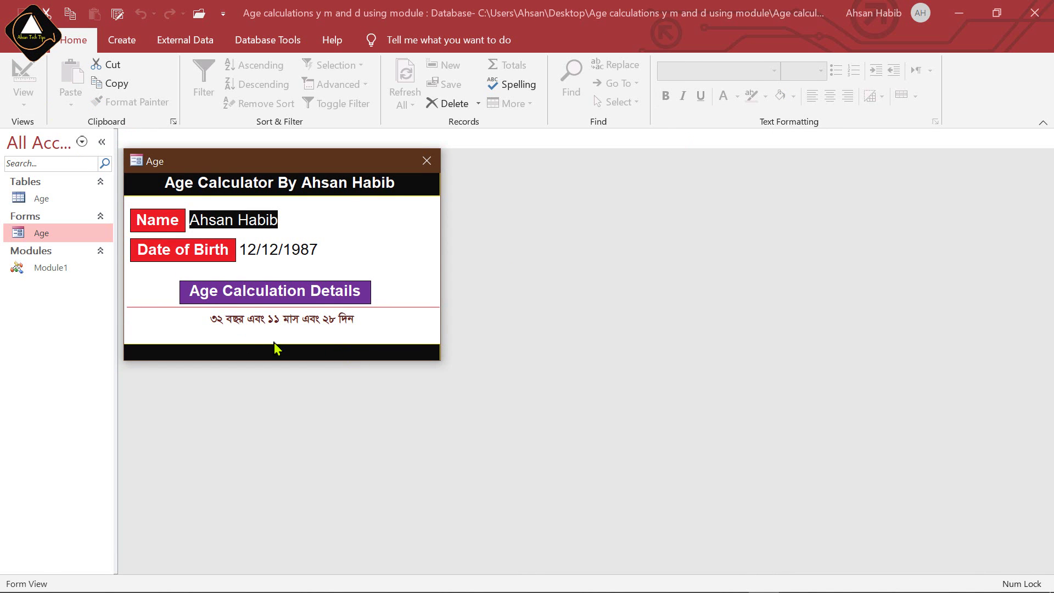
pyautogui.rightClick(384, 324)
pyautogui.click(511, 342)
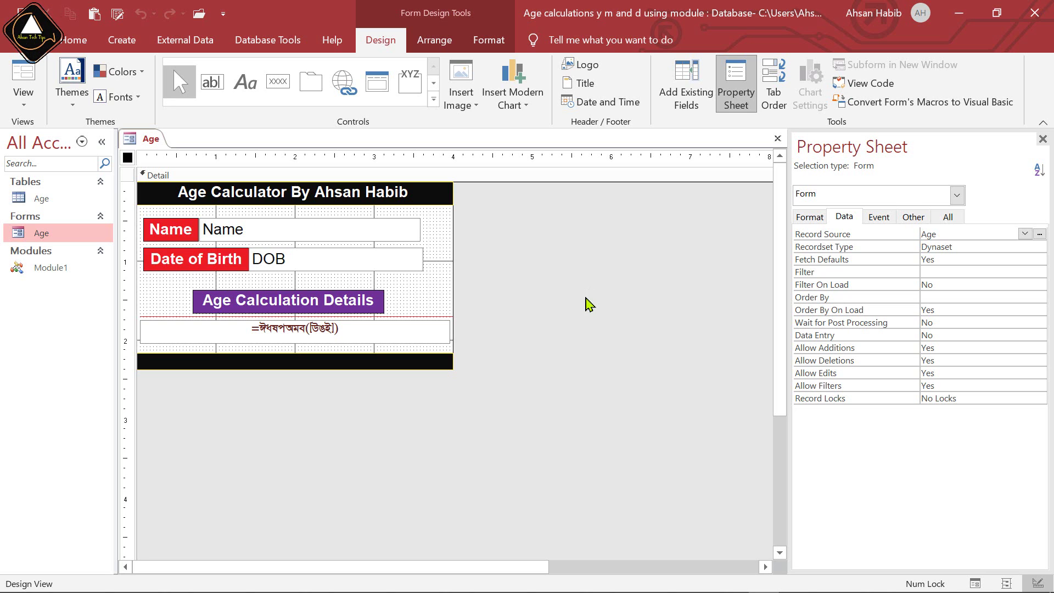
# - Create a second standard module and close its empty code window
pyautogui.click(121, 40)
pyautogui.click(741, 70)
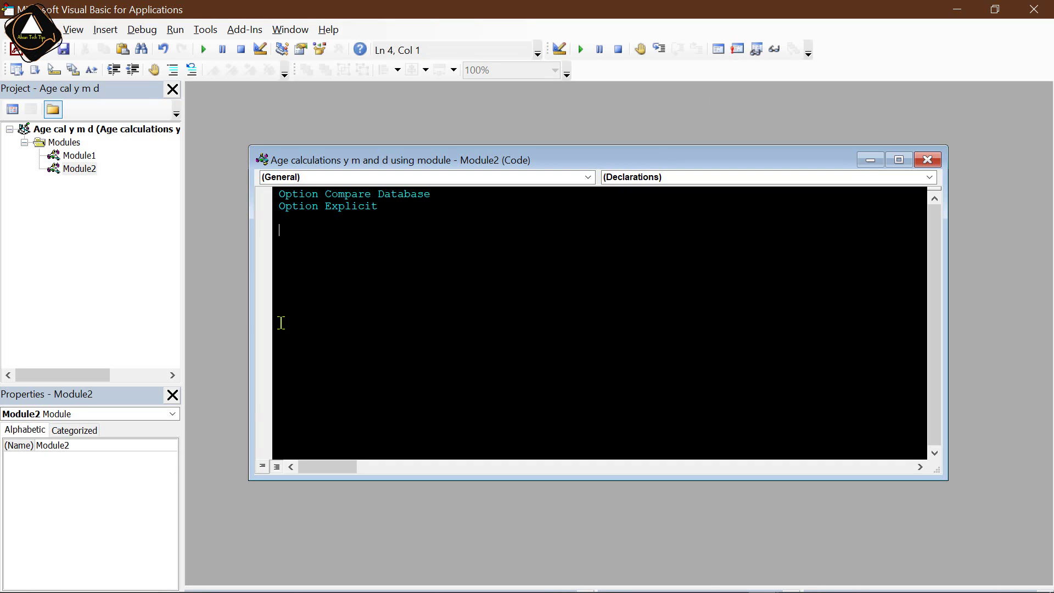
pyautogui.click(927, 159)
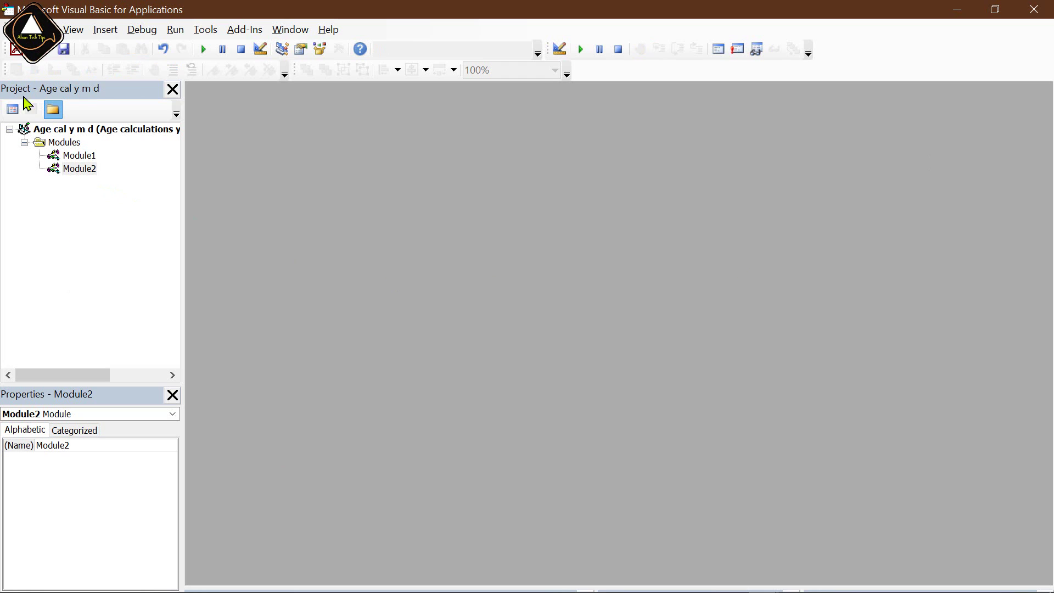
# - Import the module file AgeCal.bas from the Desktop folder "Age calculations y m and d using module" into the VBA project
pyautogui.rightClick(74, 217)
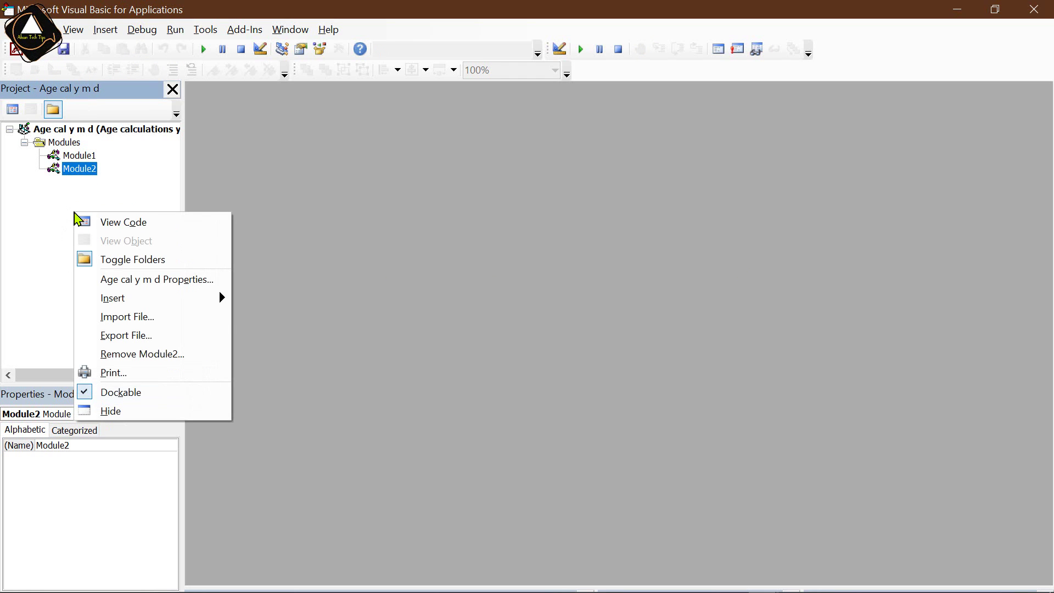
pyautogui.click(171, 319)
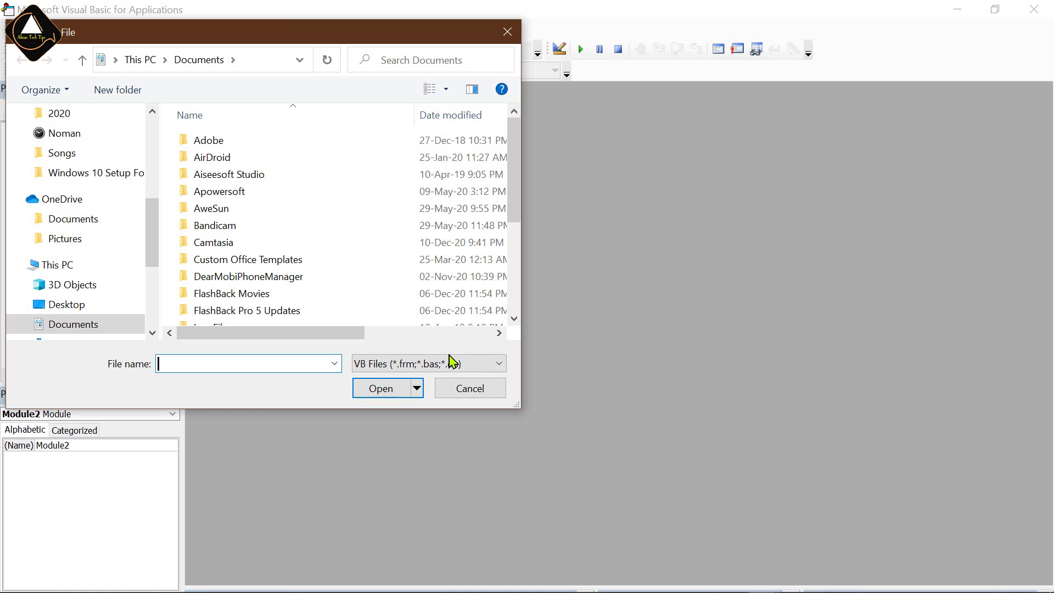
pyautogui.moveTo(156, 253); pyautogui.dragTo(157, 173)
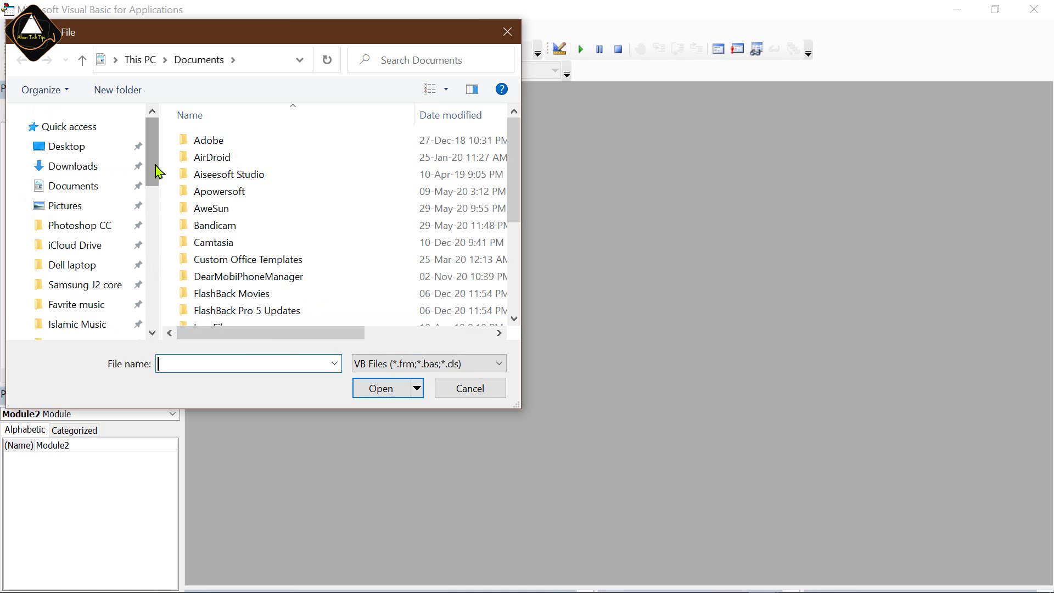
pyautogui.click(64, 149)
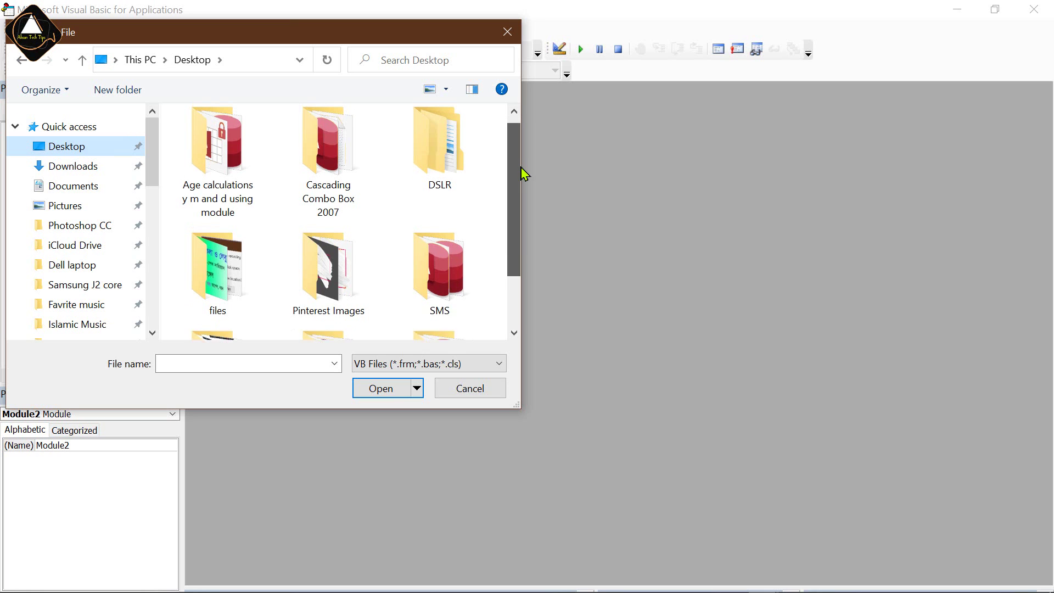
pyautogui.click(240, 165)
pyautogui.doubleClick(258, 233)
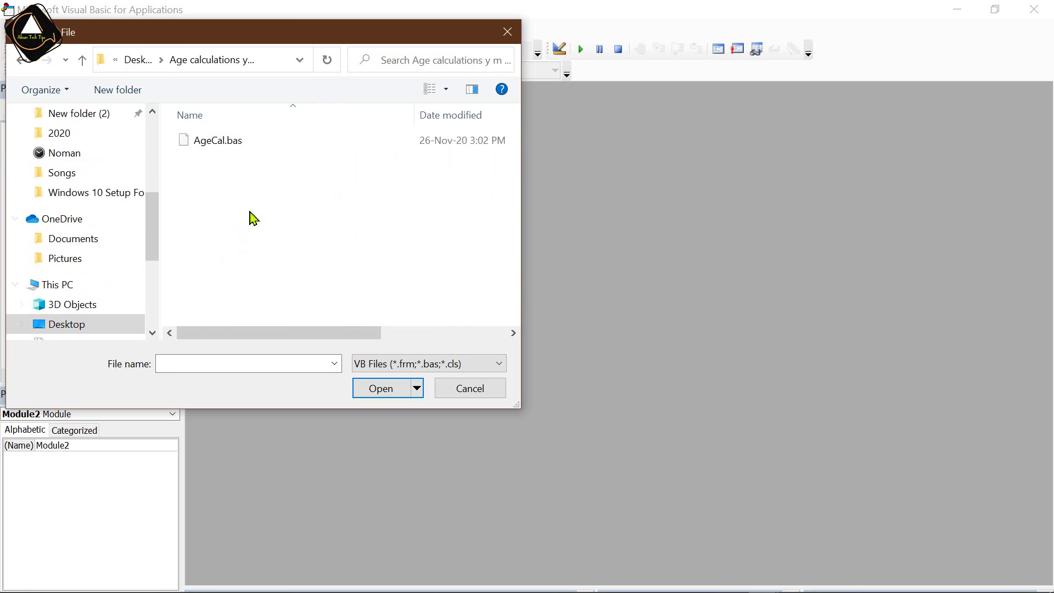
pyautogui.click(209, 146)
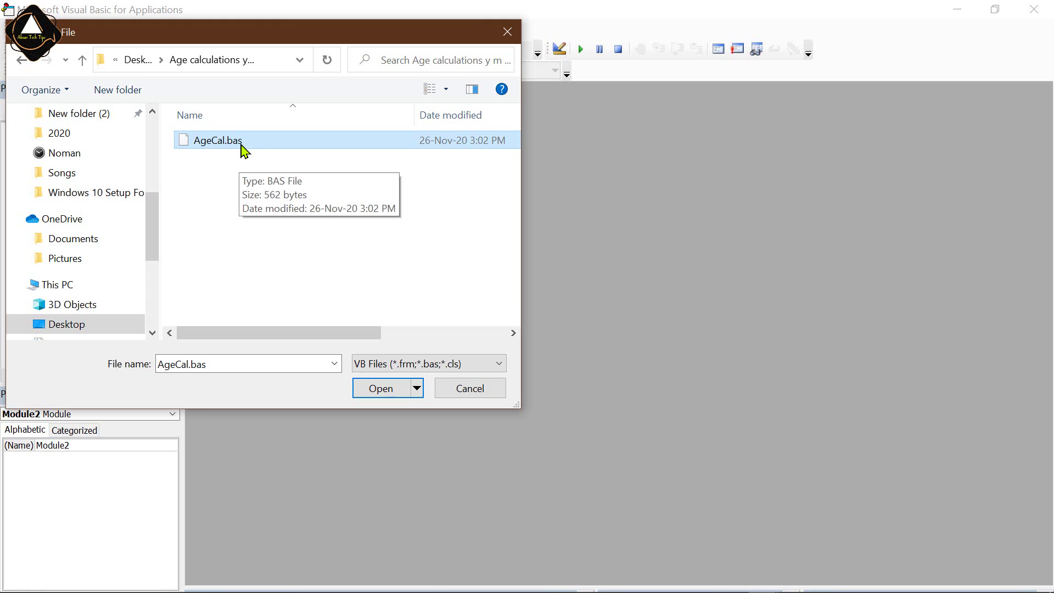
pyautogui.click(381, 388)
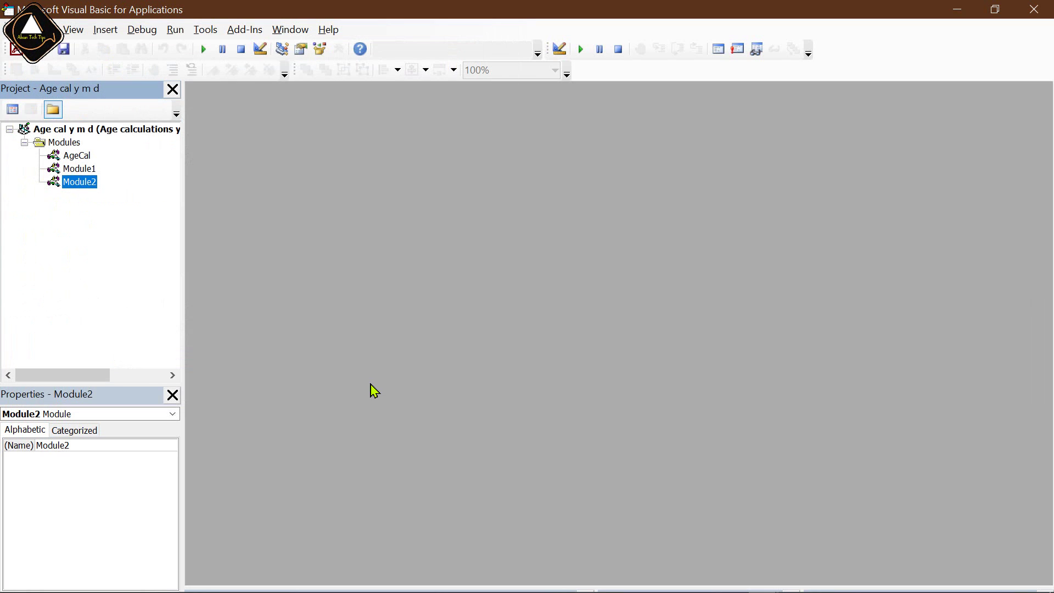
# - Open Module1's code, examine the year, month and day label texts in the CalcAge result line, and return to the Age form design in Access
pyautogui.click(80, 170)
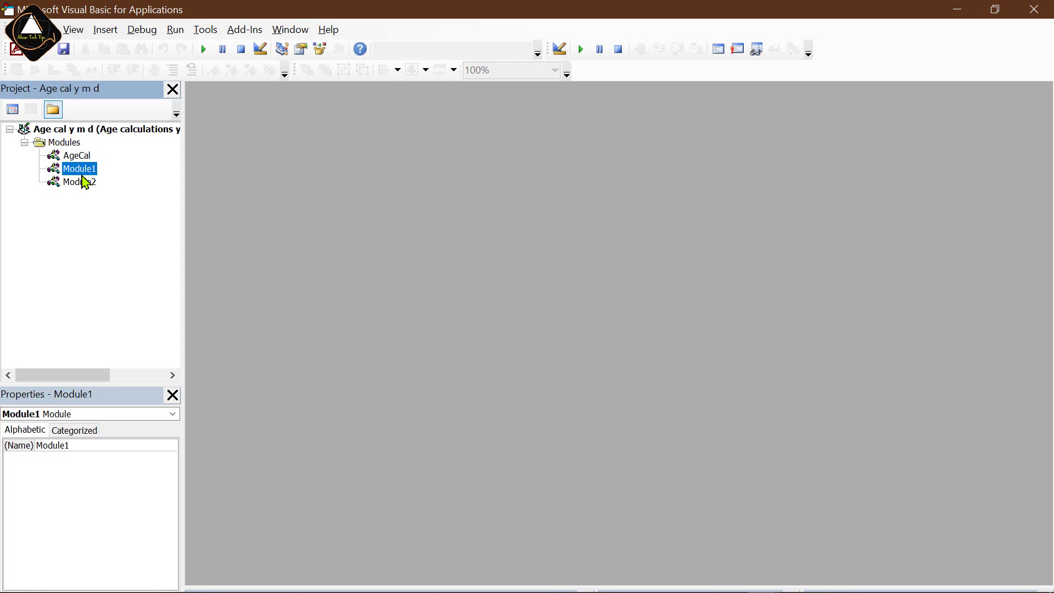
pyautogui.doubleClick(84, 172)
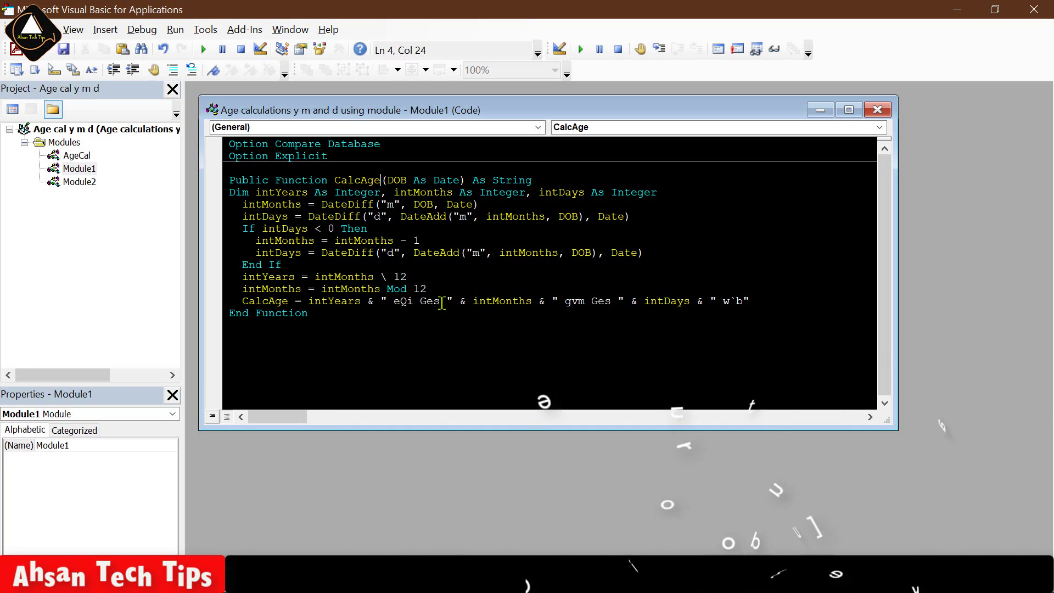
pyautogui.moveTo(440, 301); pyautogui.dragTo(394, 303)
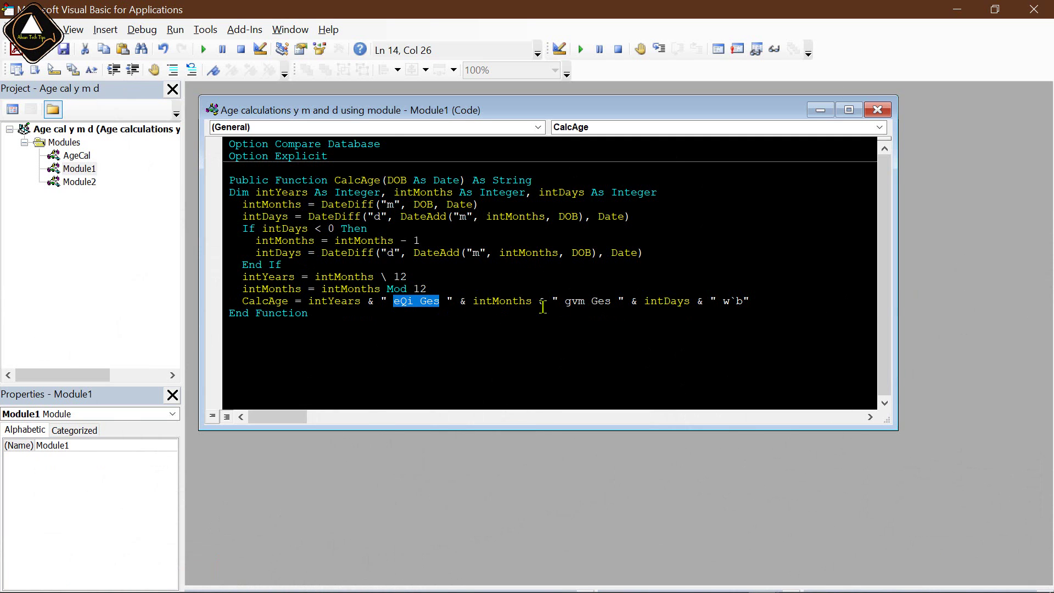
pyautogui.moveTo(569, 302); pyautogui.dragTo(609, 304)
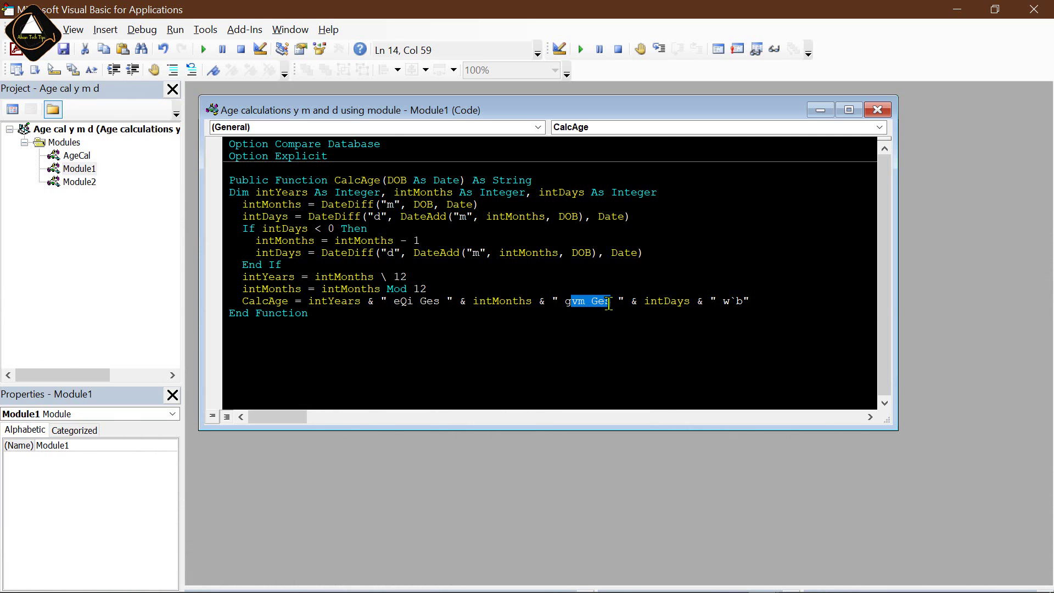
pyautogui.click(566, 302)
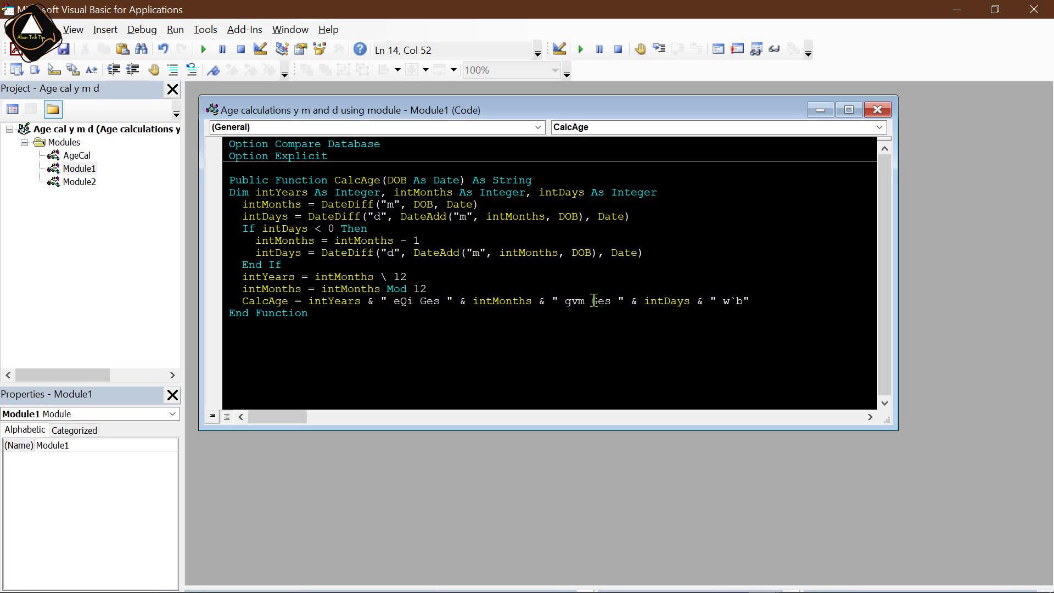
pyautogui.moveTo(714, 300); pyautogui.dragTo(740, 301)
pyautogui.click(730, 302)
pyautogui.hotkey('alt', 'F11')
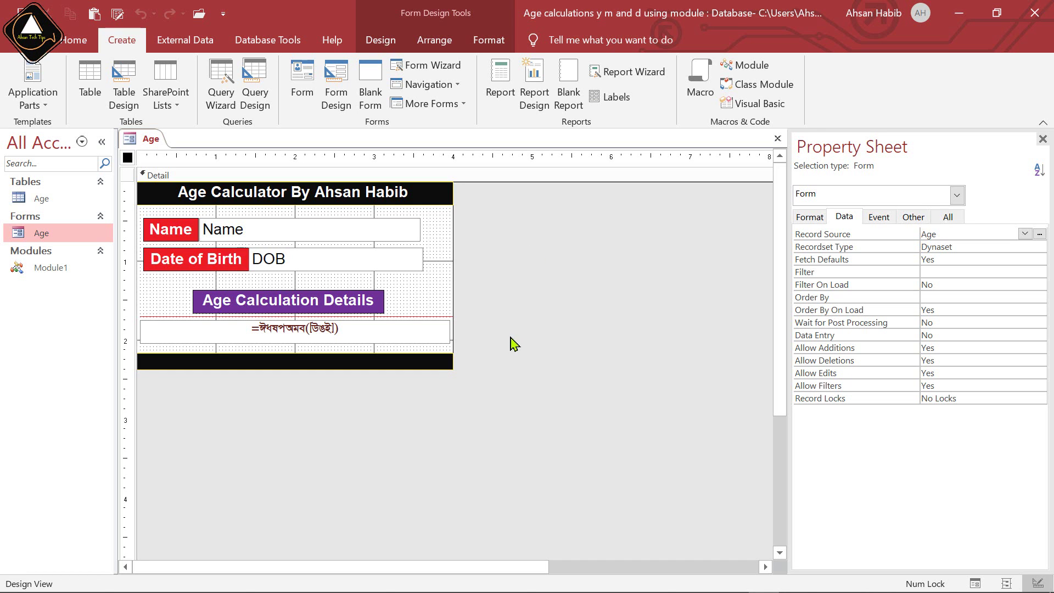